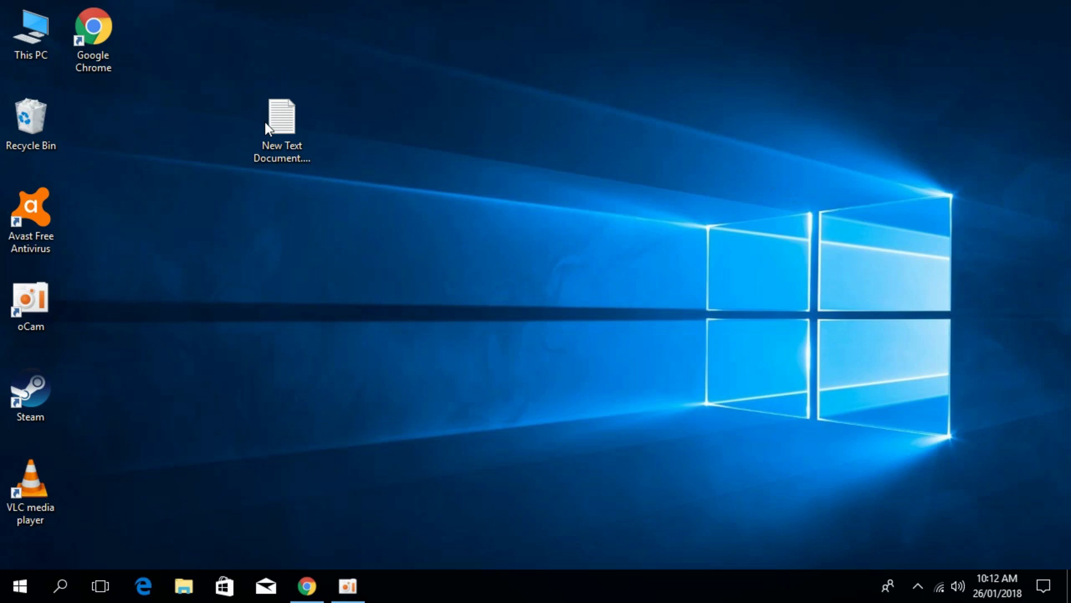
- Open Computer Management from the desktop This PC icon's Manage option
{"action": "right_click", "coordinate": [34, 20]}
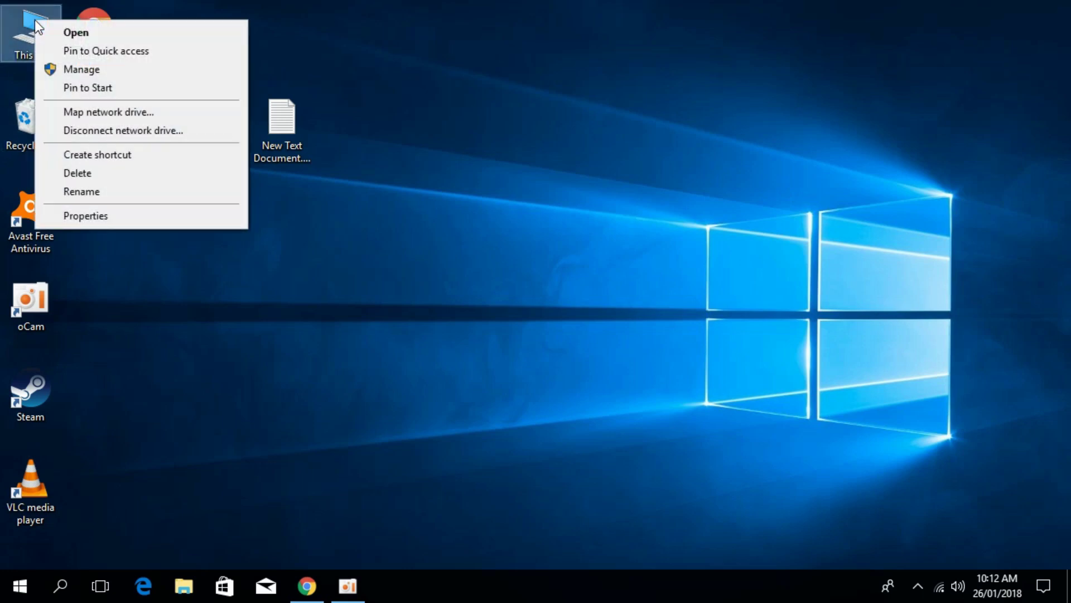
{"action": "left_click", "coordinate": [78, 73]}
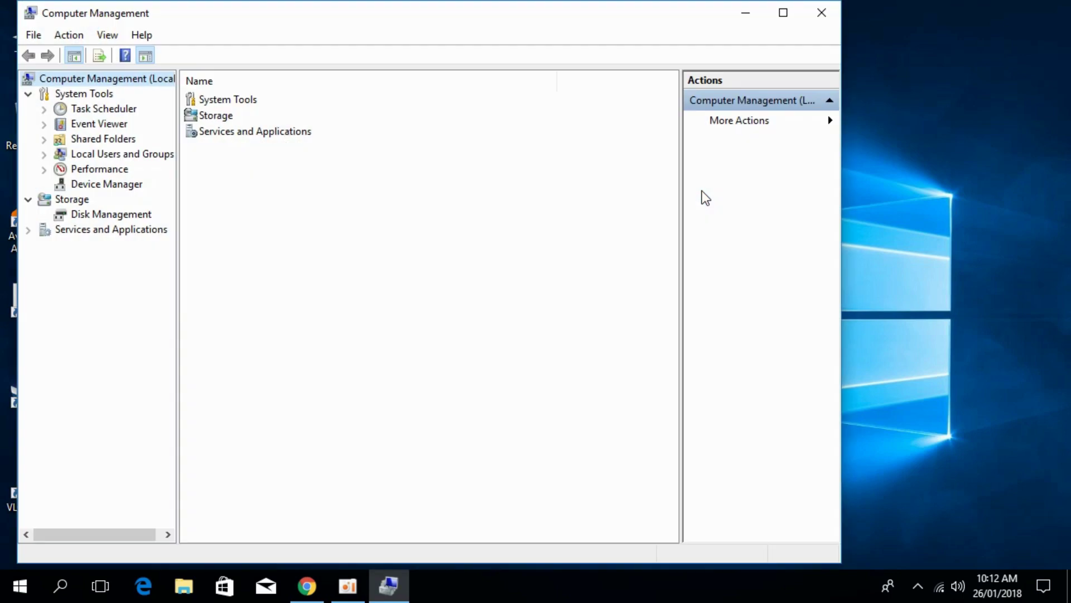
- Show Device Manager with Network adapters expanded to list the TP-LINK wireless adapter
{"action": "left_click", "coordinate": [99, 183]}
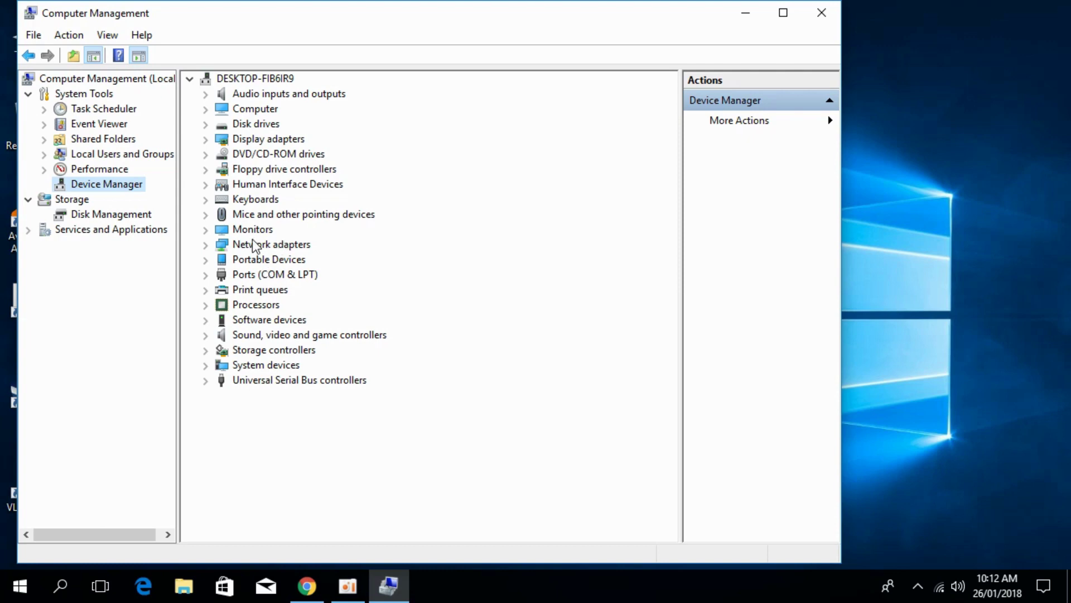
{"action": "left_click", "coordinate": [206, 245]}
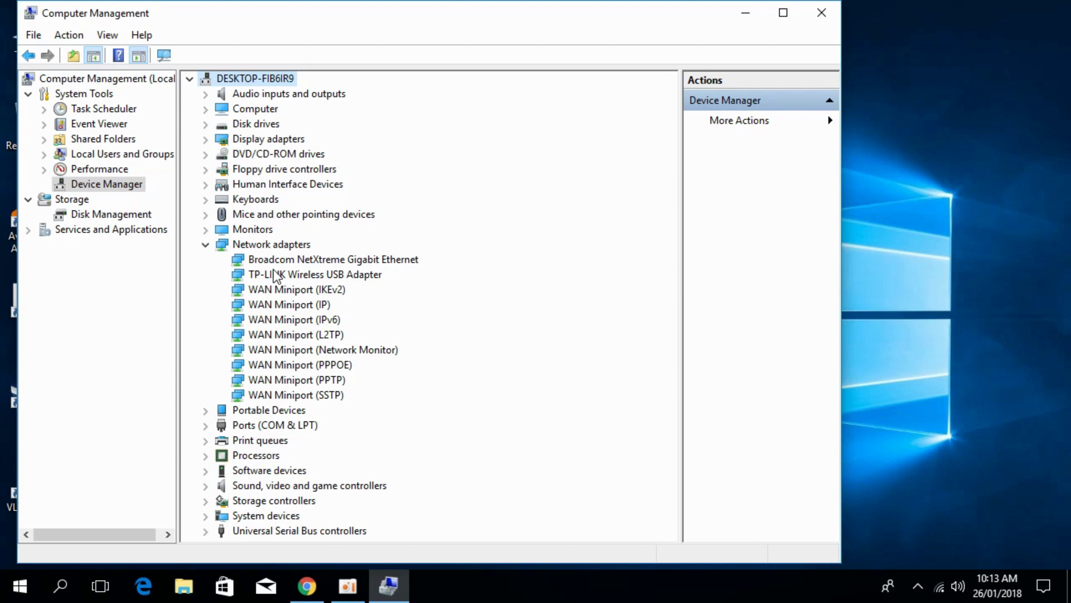
- Start a driver update for the TP-LINK Wireless USB Adapter using drivers on this computer
{"action": "right_click", "coordinate": [275, 277]}
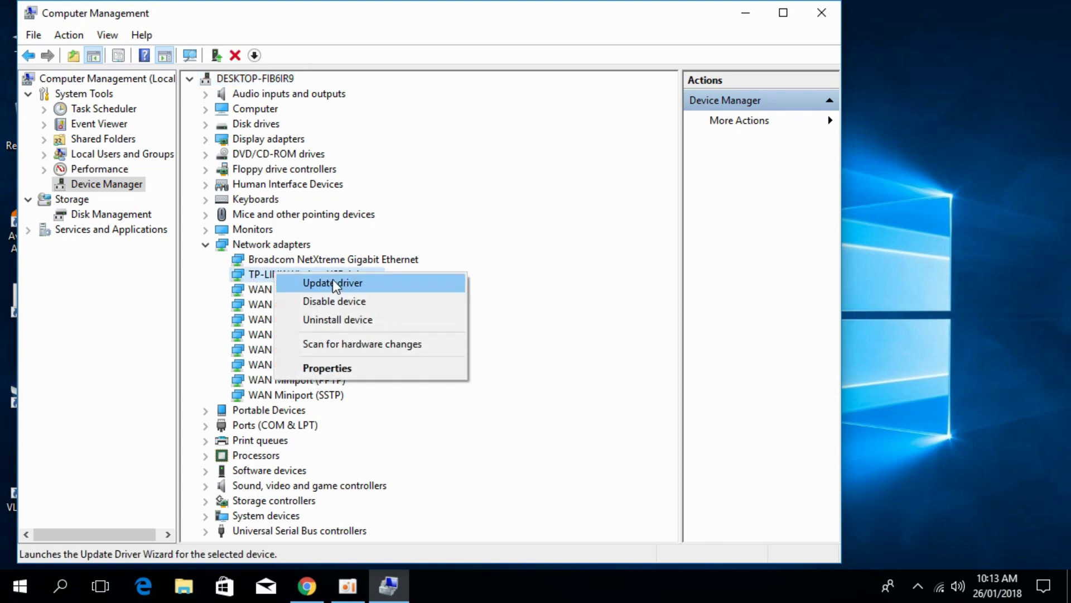
{"action": "left_click", "coordinate": [332, 284]}
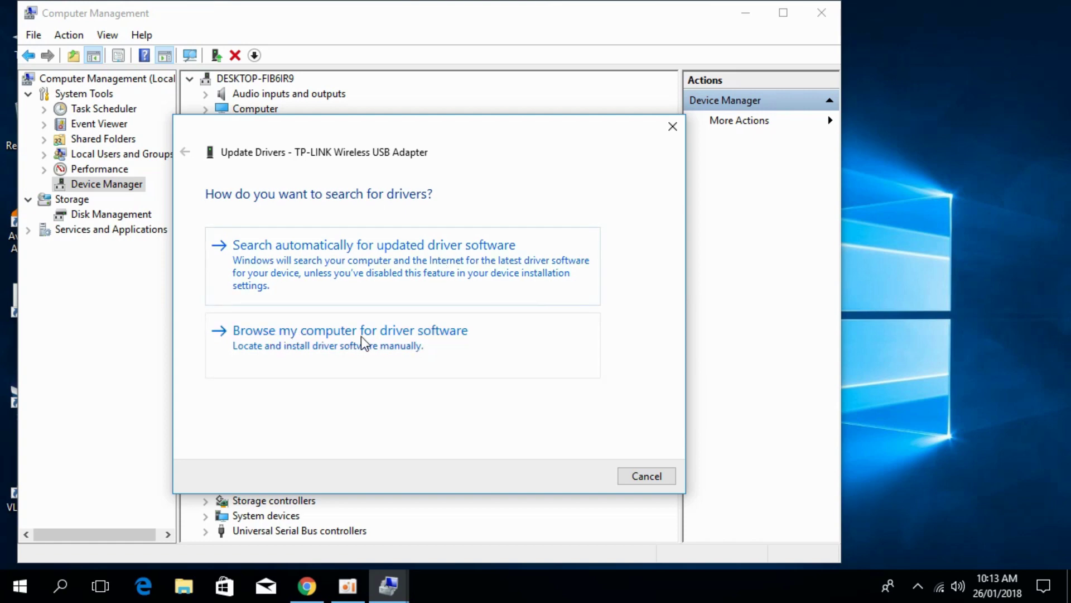
{"action": "left_click", "coordinate": [424, 333]}
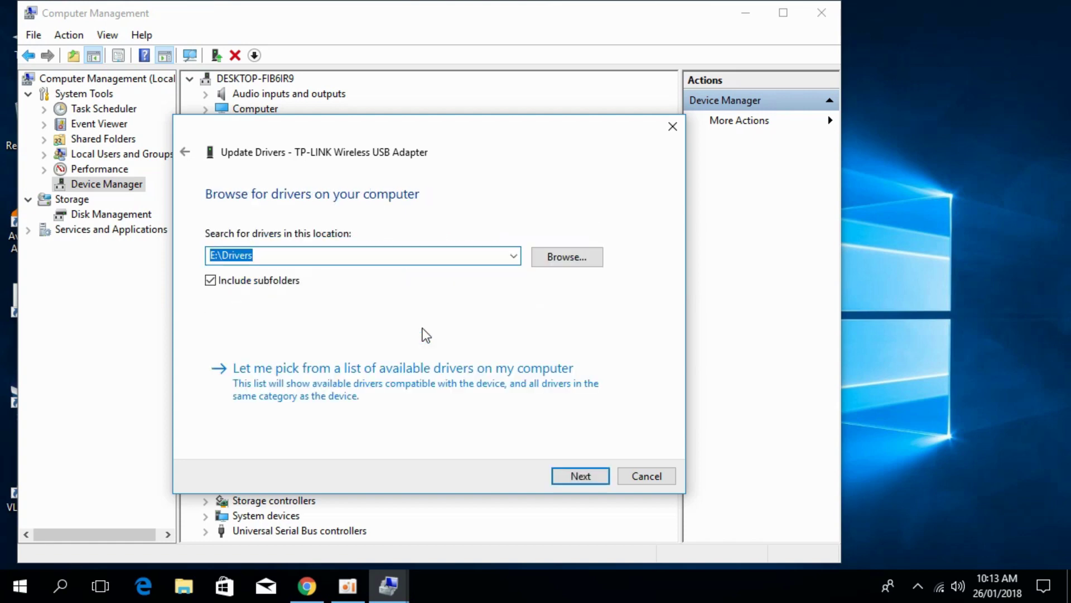
- Install the TP-LINK Wireless USB Adapter driver chosen from the available driver list
{"action": "left_click", "coordinate": [334, 373]}
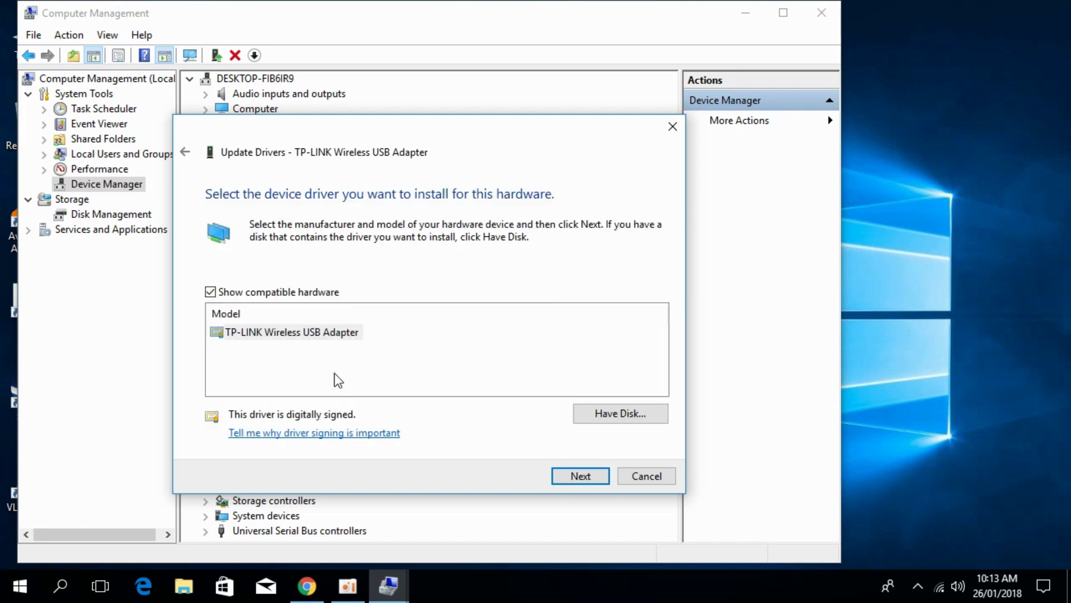
{"action": "left_click", "coordinate": [332, 336]}
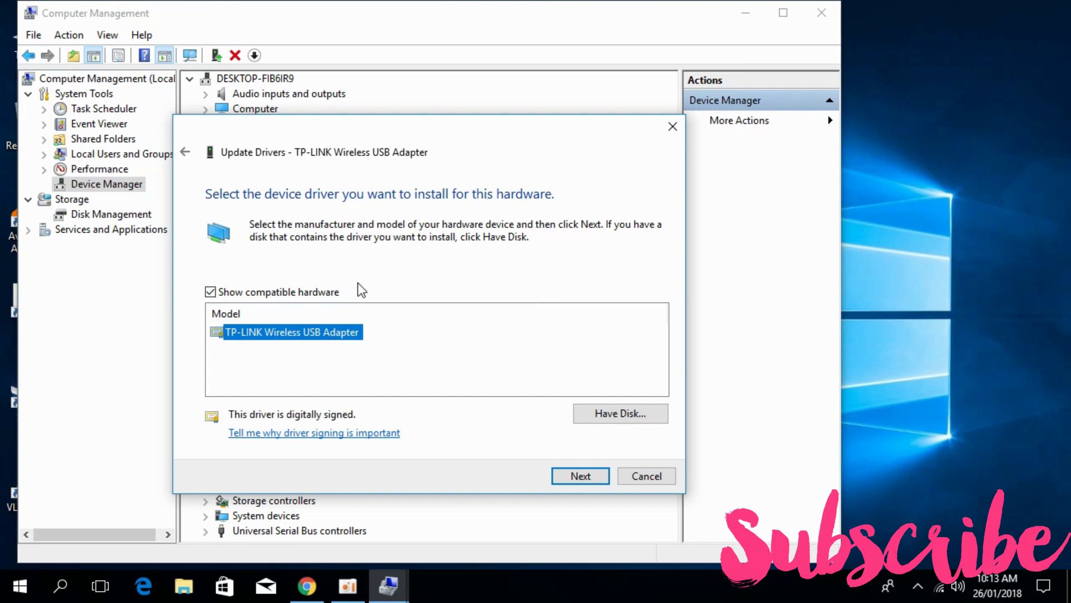
{"action": "left_click", "coordinate": [564, 473]}
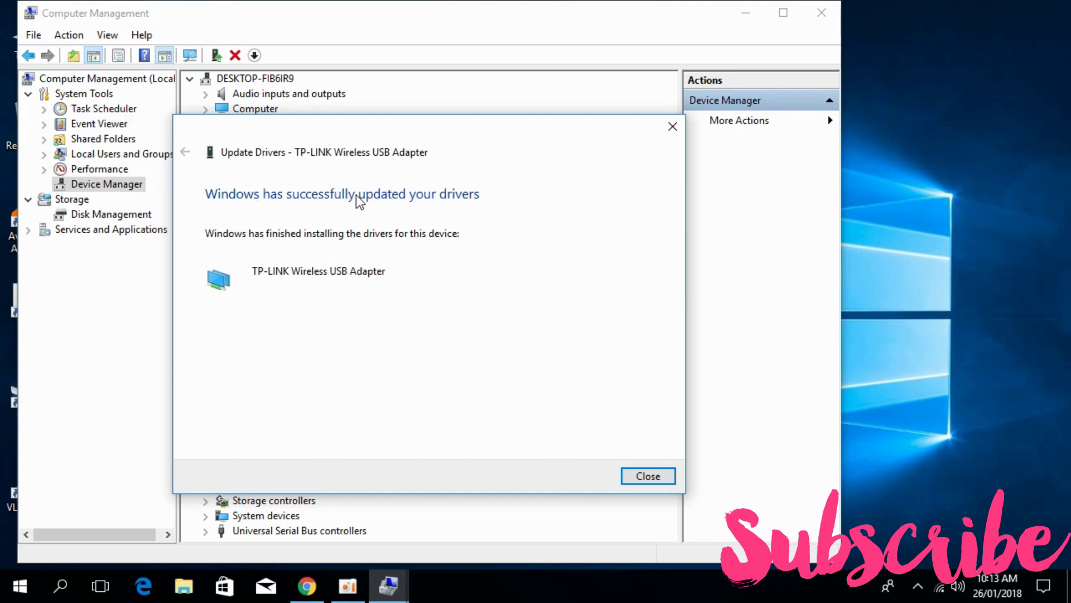
- Close the finished driver wizard and Computer Management, then bring up the network tray menu
{"action": "left_click", "coordinate": [642, 477]}
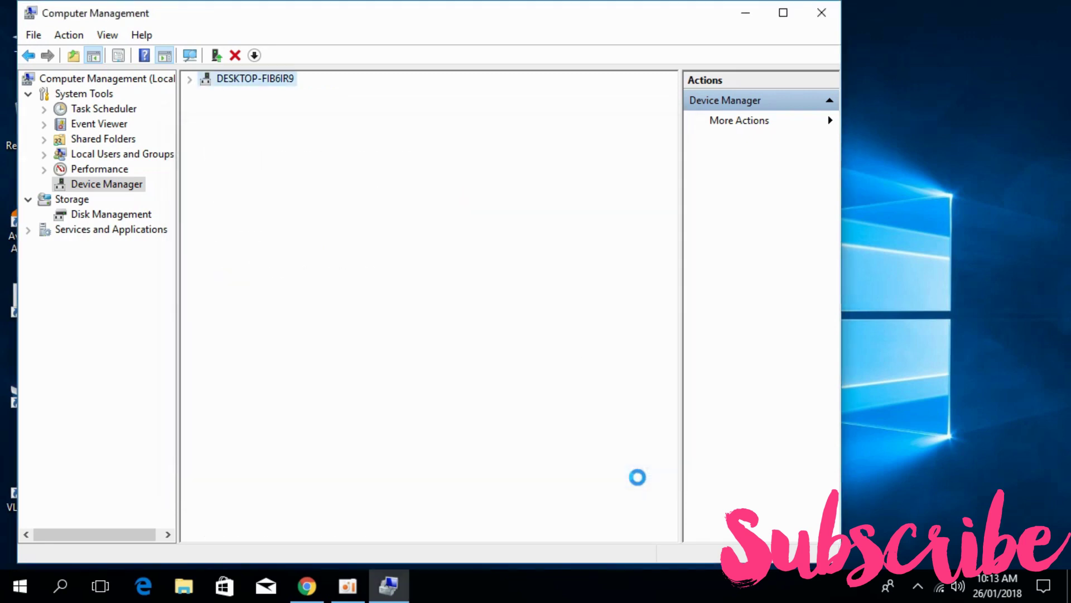
{"action": "left_click", "coordinate": [823, 17]}
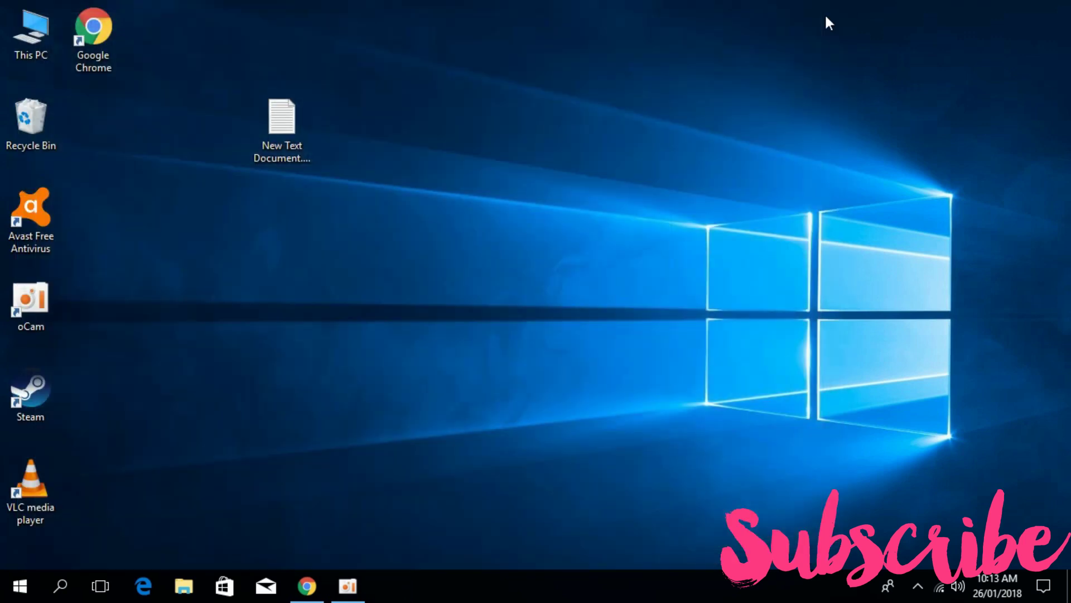
{"action": "right_click", "coordinate": [939, 586]}
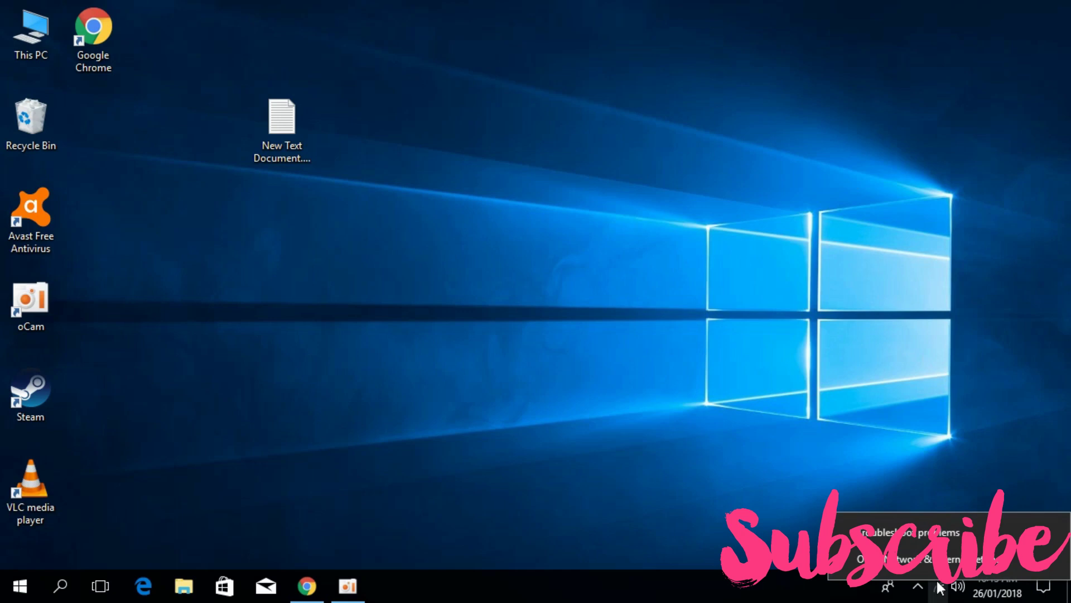
- In Network & Internet settings, confirm Airplane mode off and Wi-Fi on, then view Mobile hotspot
{"action": "left_click", "coordinate": [930, 559]}
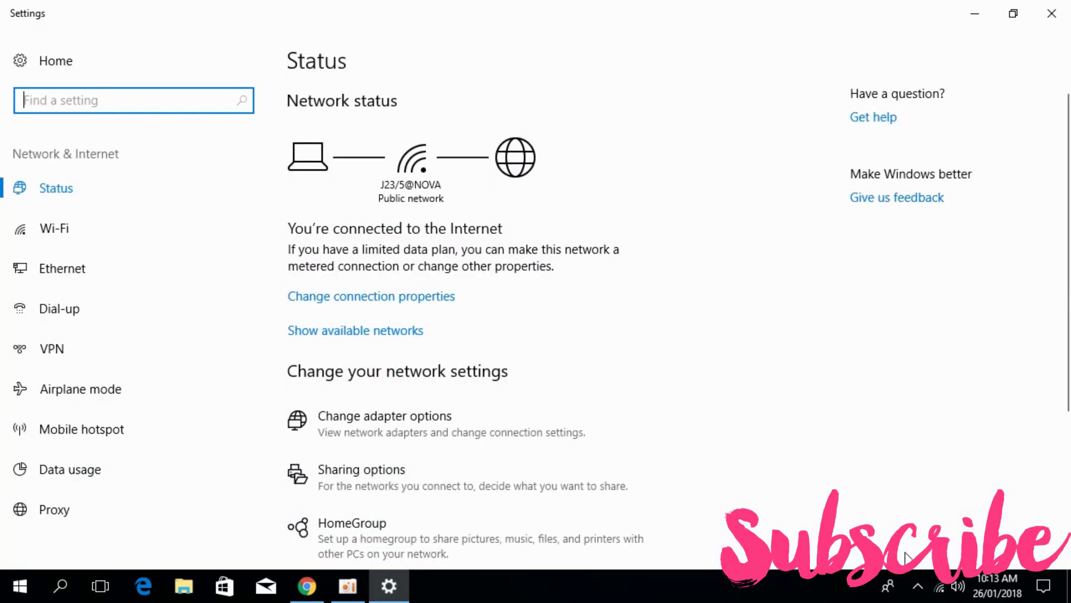
{"action": "left_click", "coordinate": [173, 385]}
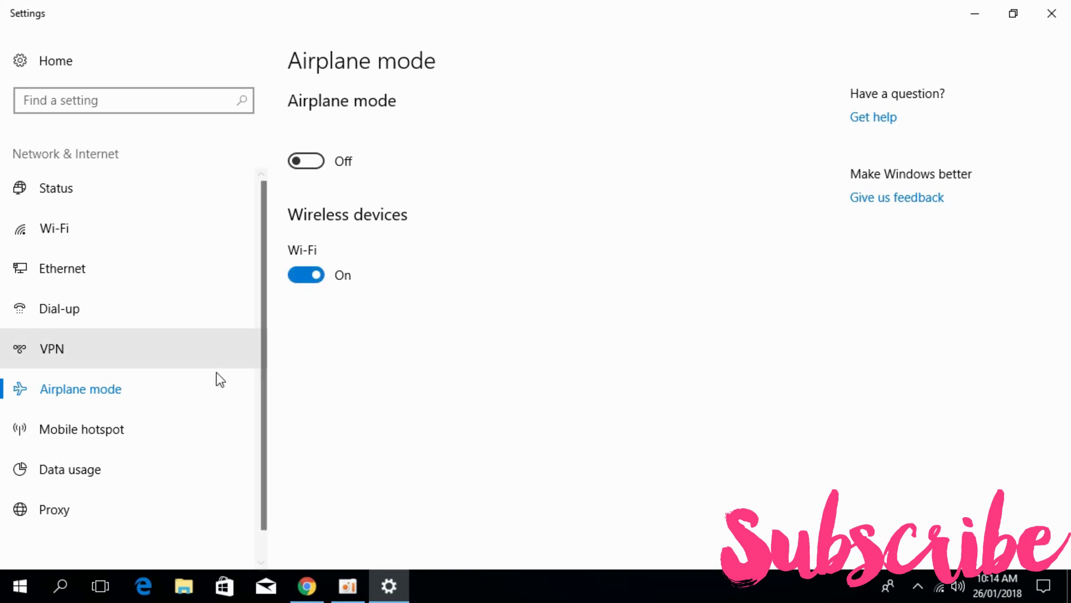
{"action": "left_click", "coordinate": [67, 434]}
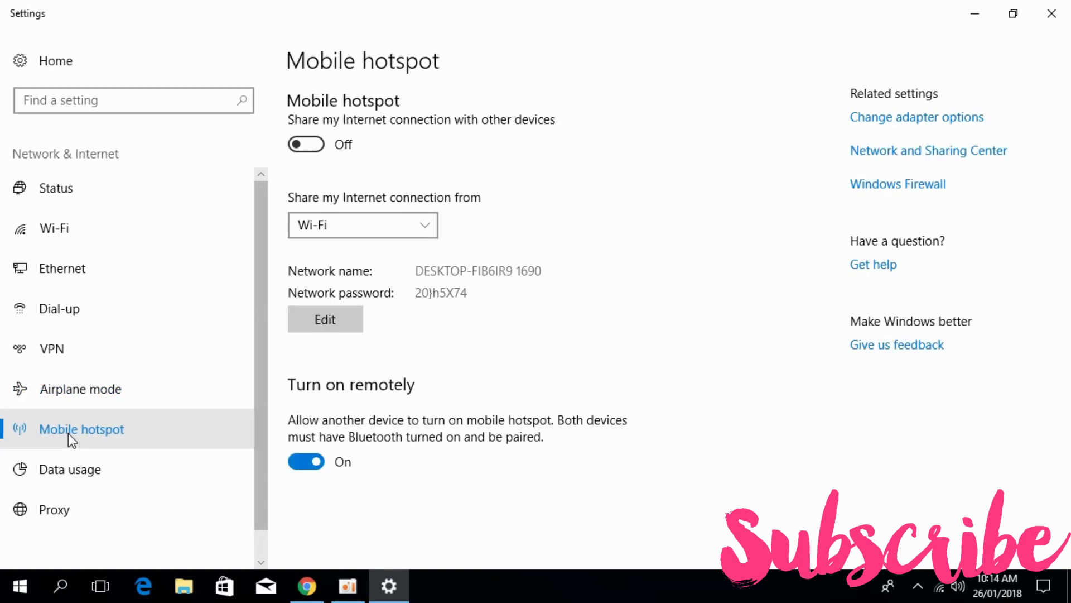